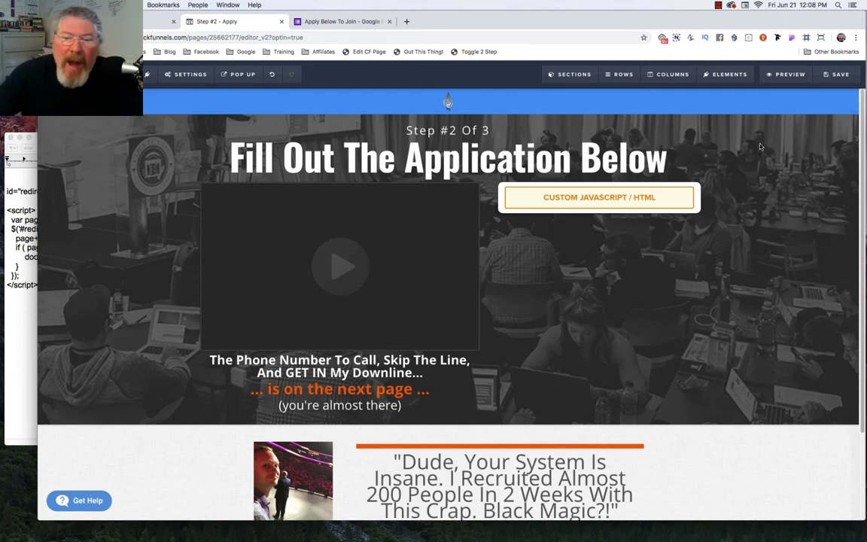
Step: Bring up the Apply Below To Join form and scroll through its three sections
click(342, 21)
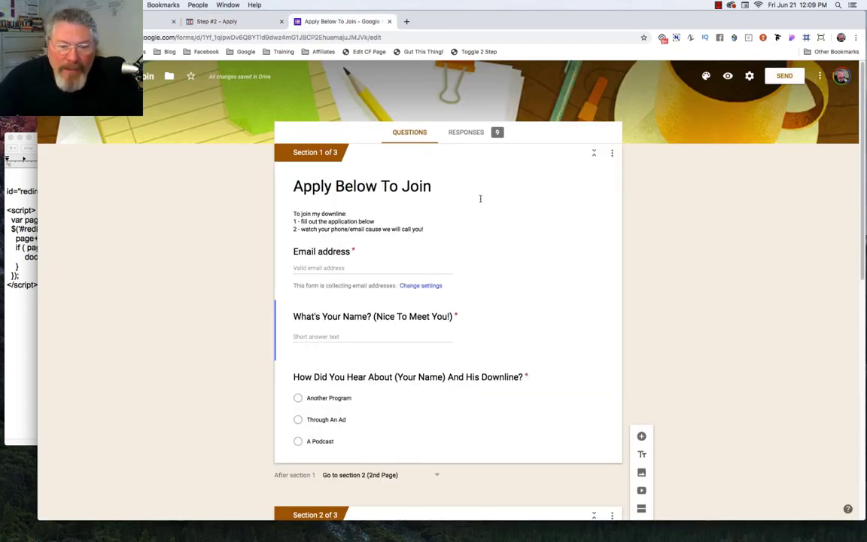
scroll(480, 198, down, 2)
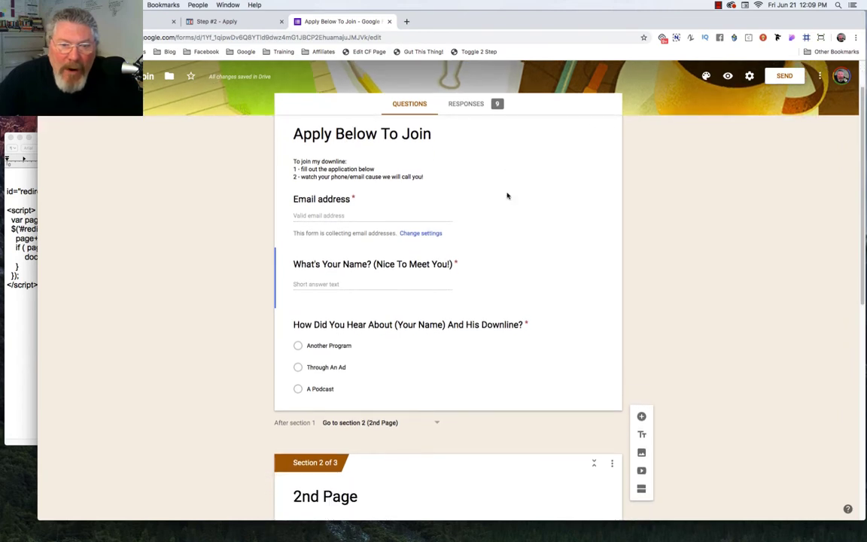
scroll(507, 196, down, 5)
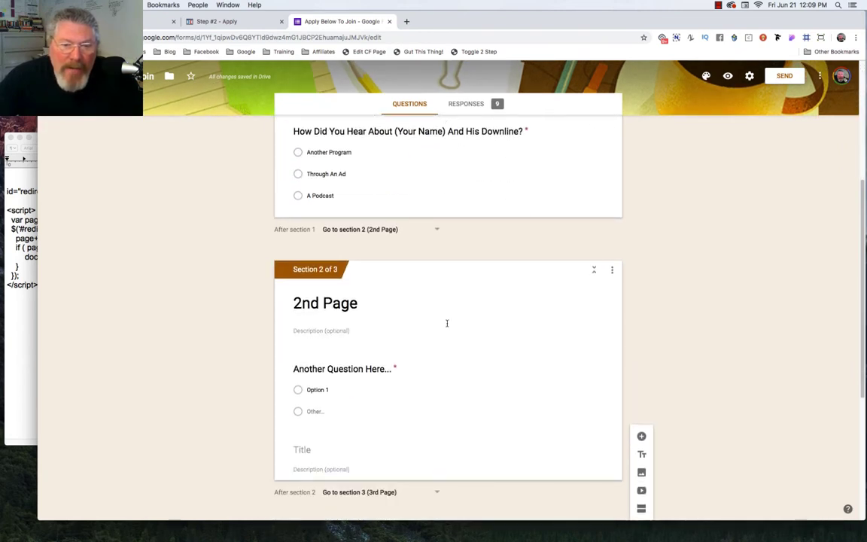
scroll(453, 294, down, 3)
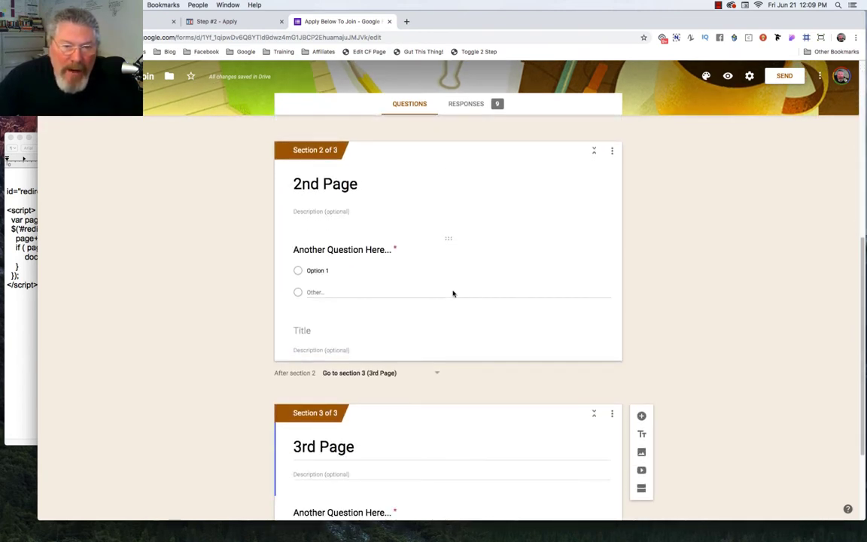
scroll(453, 294, down, 4)
scroll(453, 294, up, 6)
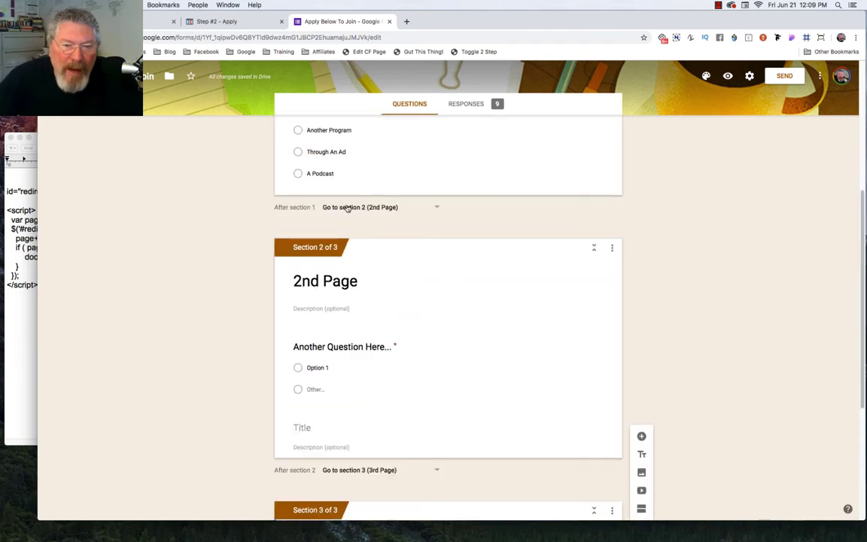
Step: Confirm section 1 goes to section 2 and section 2 goes to section 3
click(347, 207)
click(350, 209)
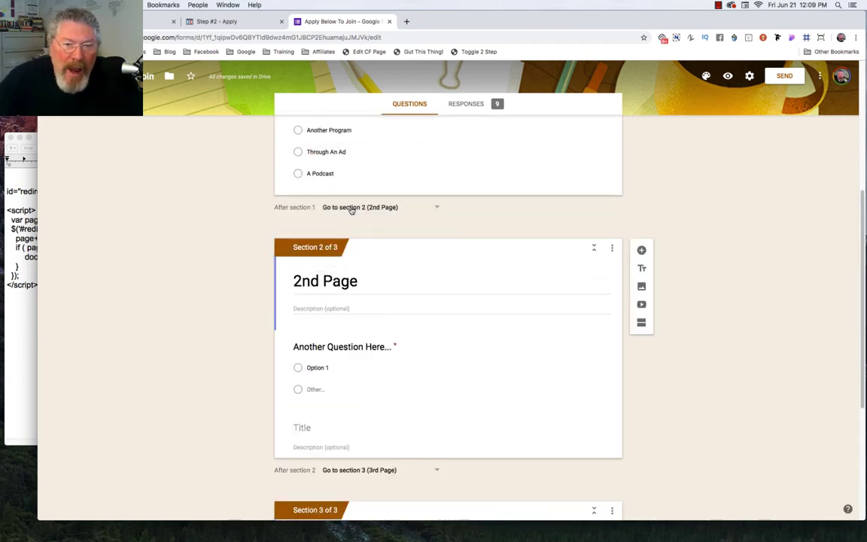
scroll(414, 289, down, 5)
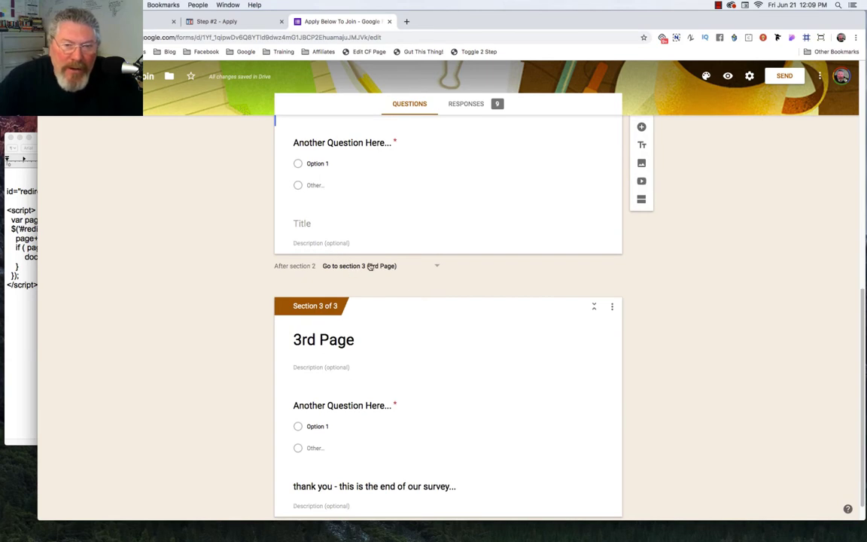
scroll(368, 266, up, 3)
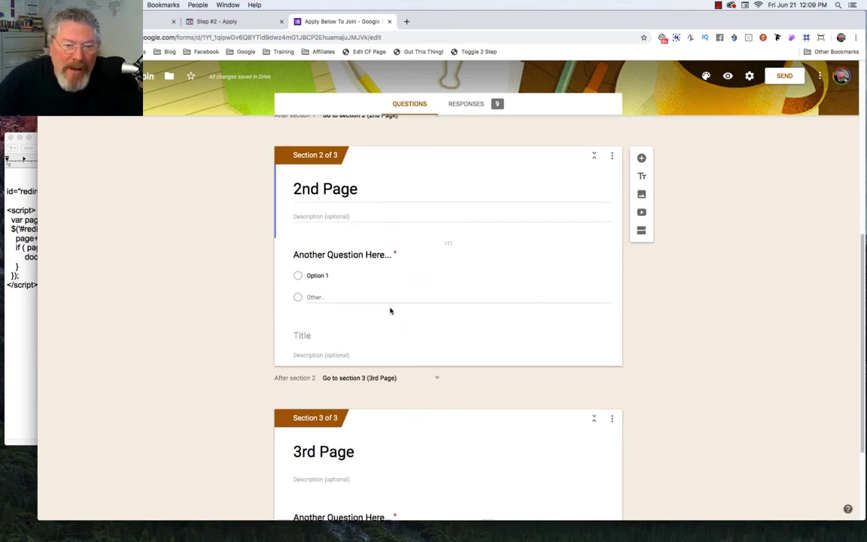
scroll(389, 310, down, 3)
scroll(377, 352, down, 1)
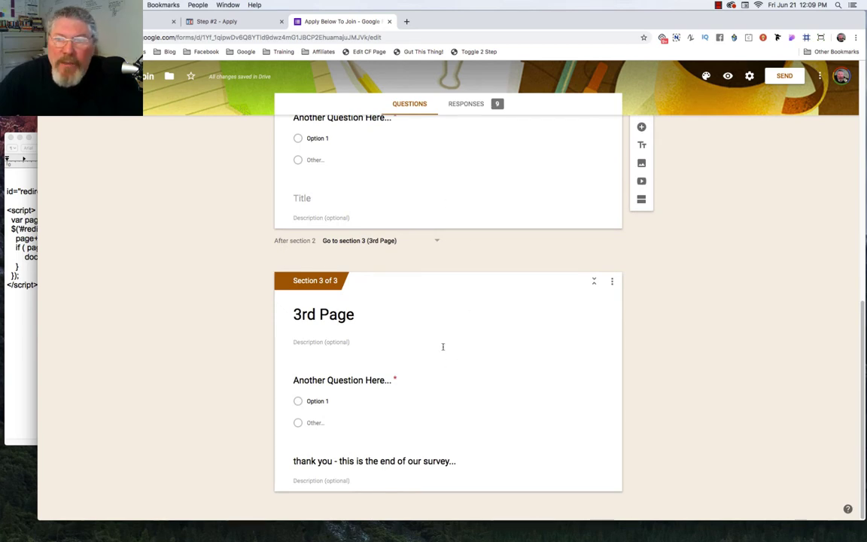
scroll(443, 349, up, 10)
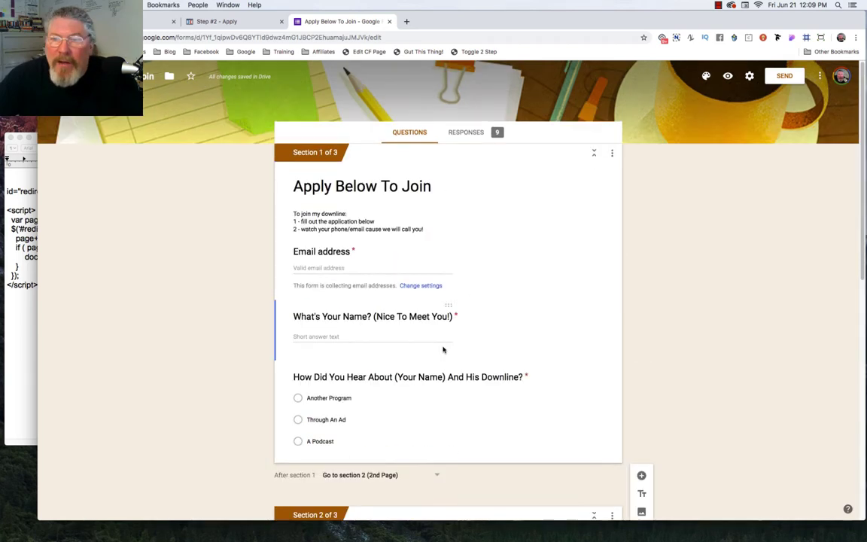
click(749, 77)
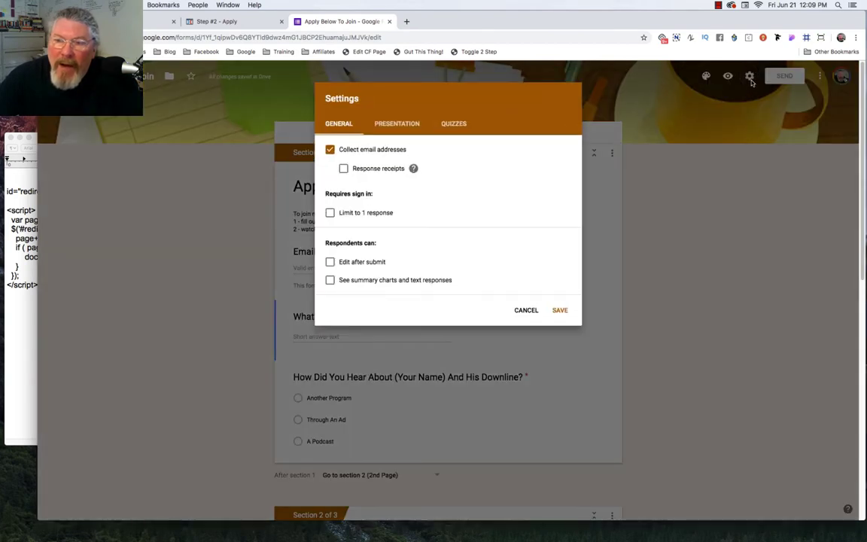
click(397, 124)
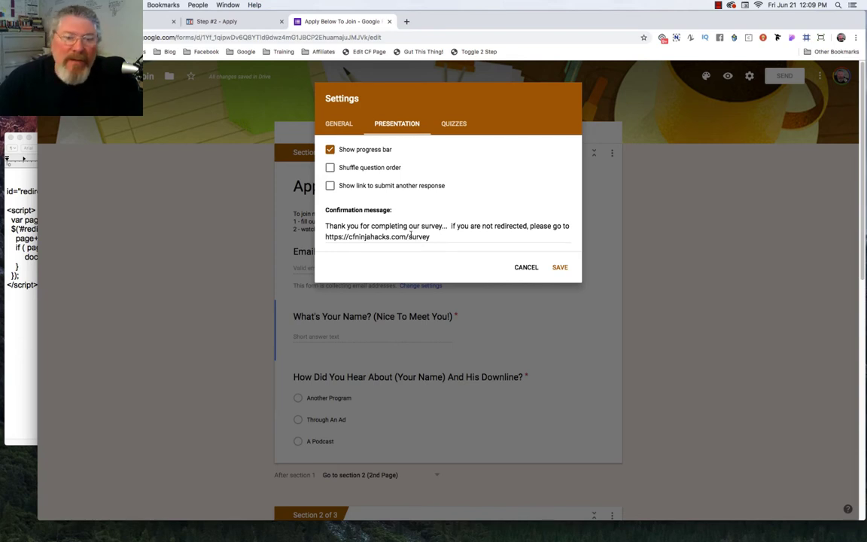
drag(325, 237, 430, 237)
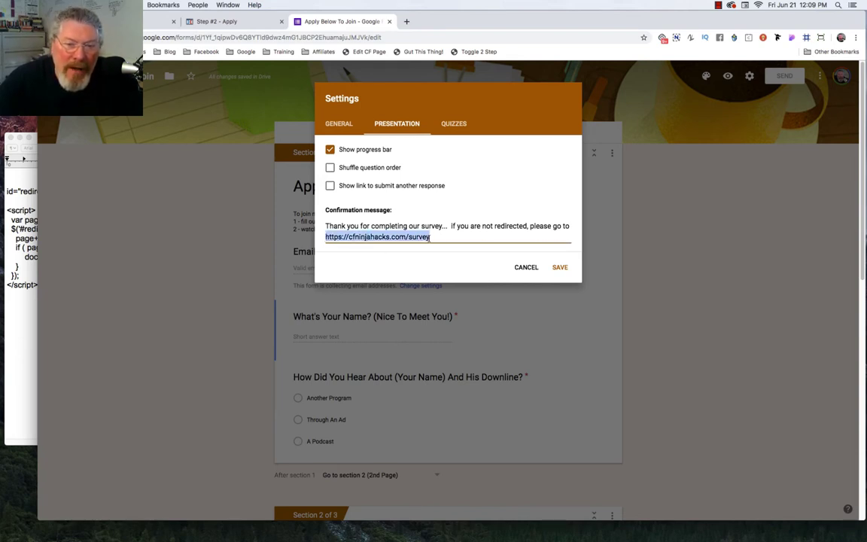
click(486, 186)
click(527, 268)
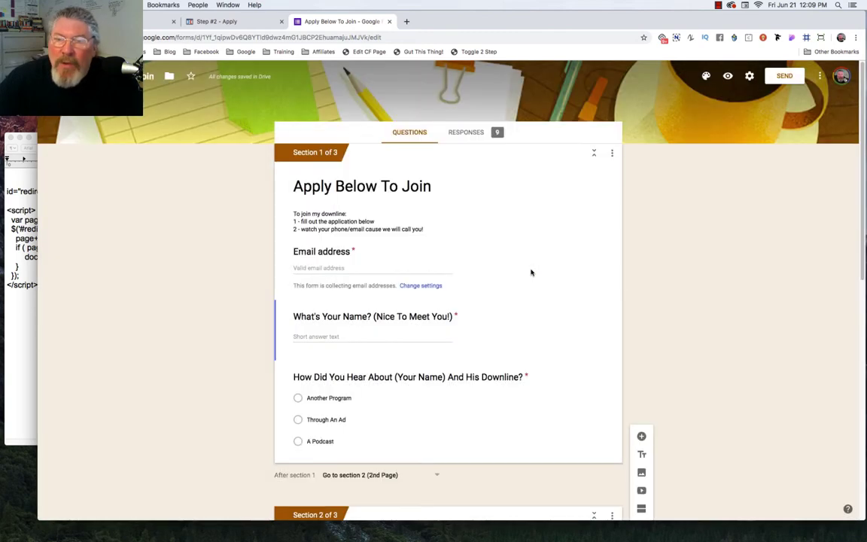
Step: Copy the form's 640 × 799 embed iframe code and return to the Step #2 - Apply tab
click(783, 77)
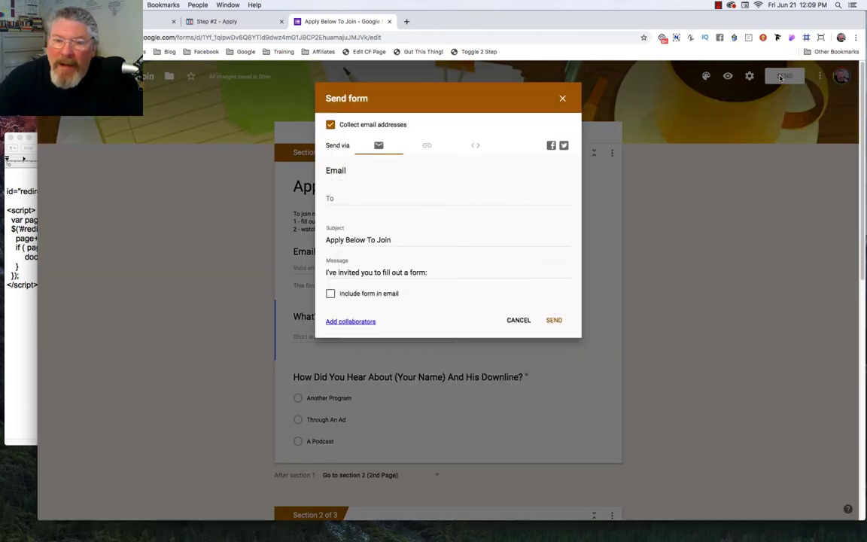
click(476, 147)
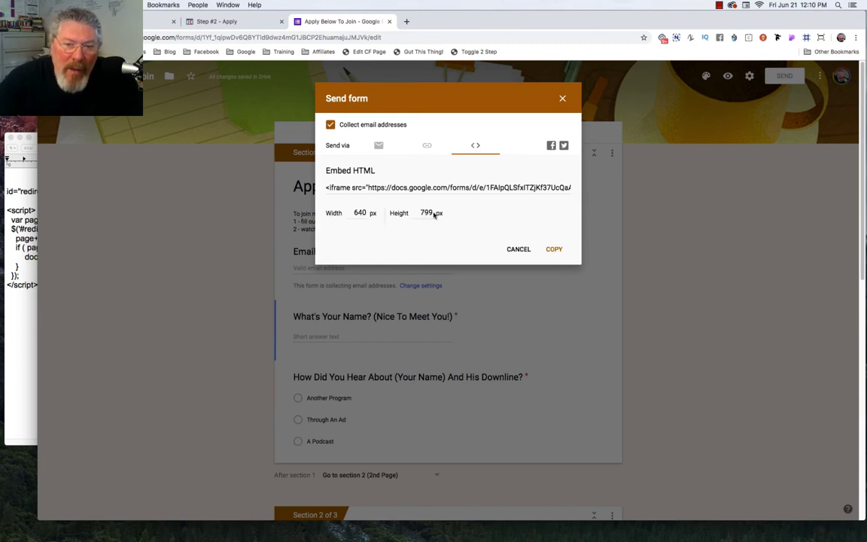
click(555, 250)
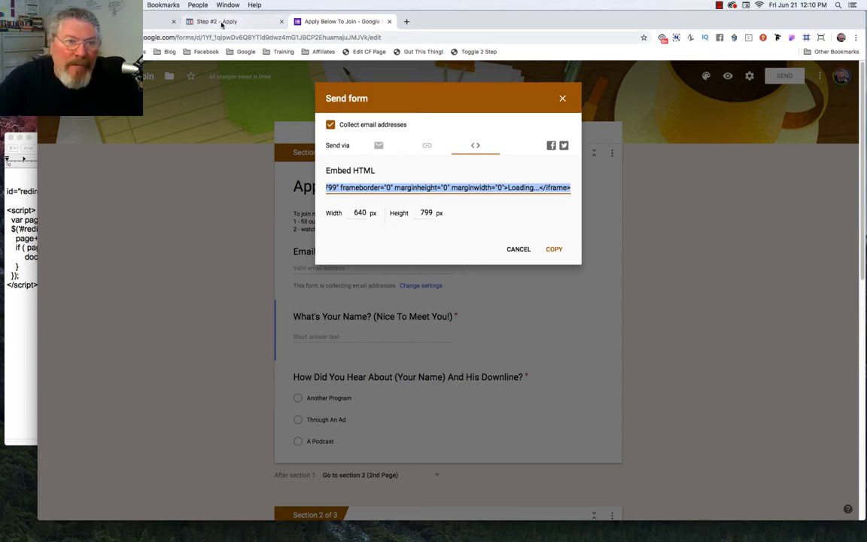
click(226, 22)
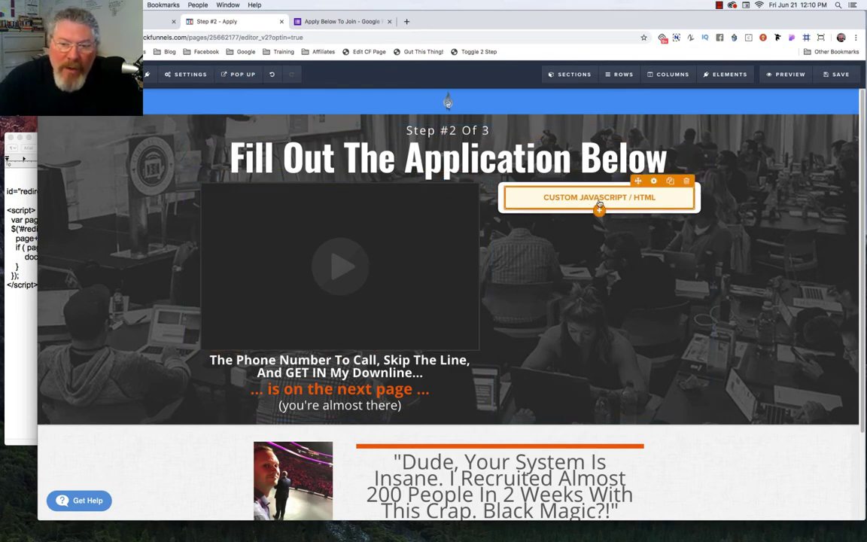
Step: Paste the Google Form embed code into the custom JavaScript/HTML element and save the page
click(655, 182)
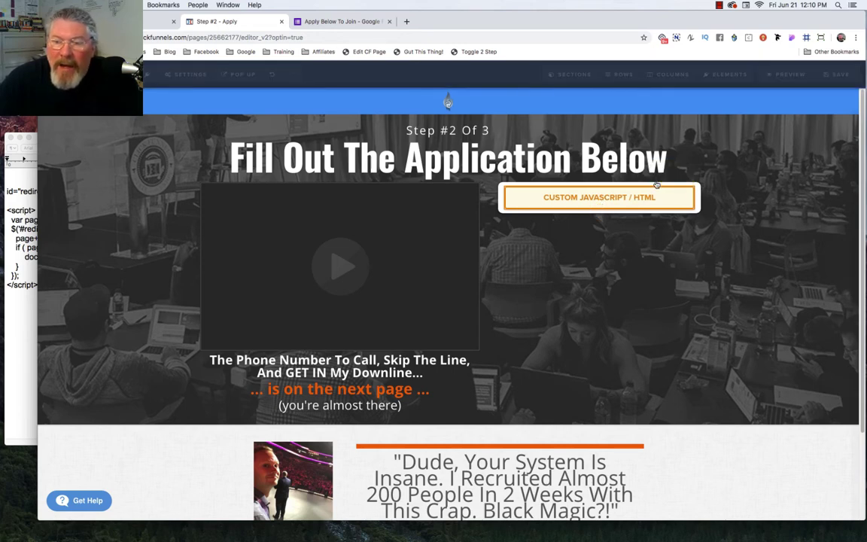
click(748, 174)
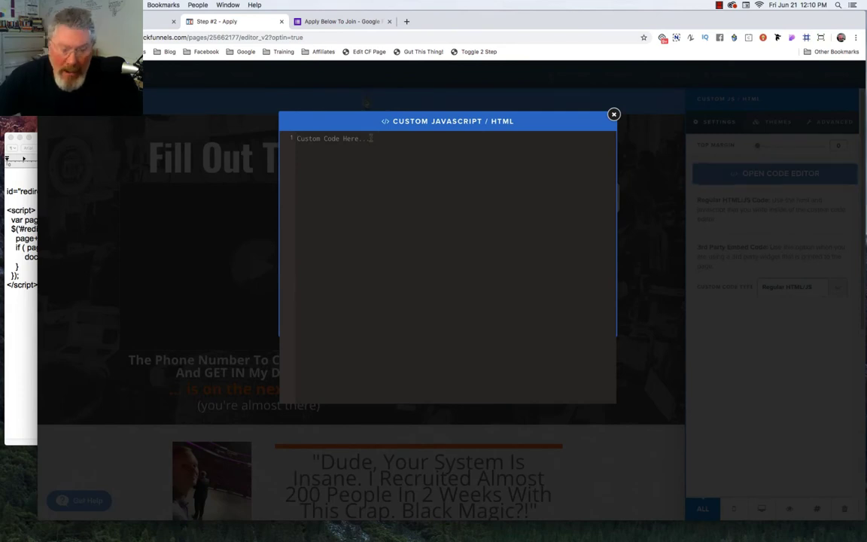
key(super+v)
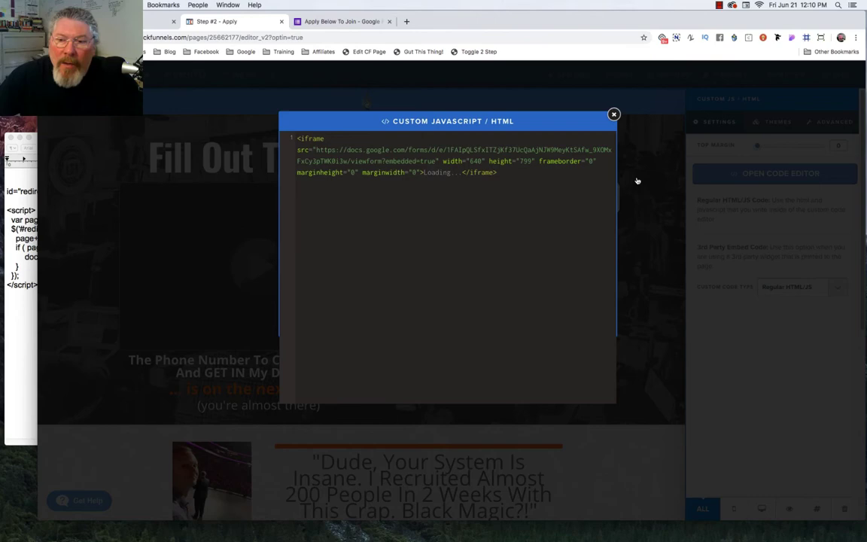
click(613, 113)
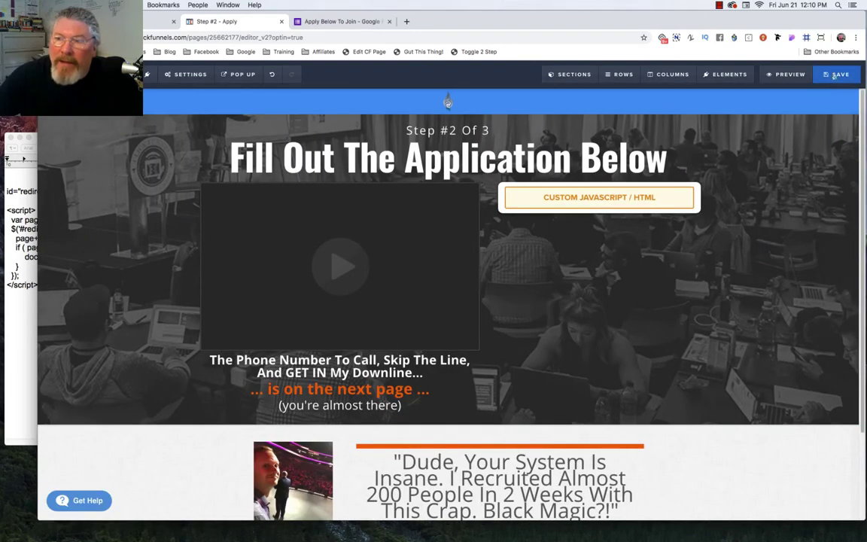
click(836, 75)
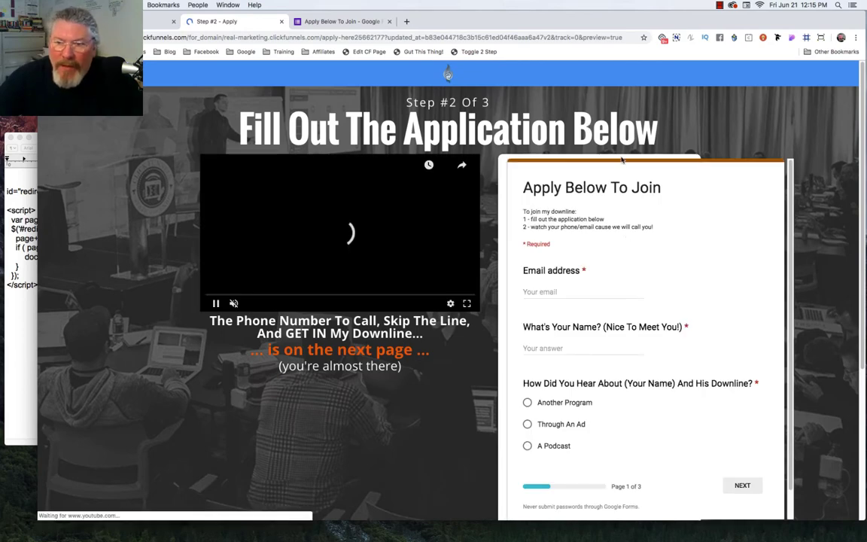
Step: In the preview, fill in the email and name fields and answer Another Program
scroll(677, 195, down, 2)
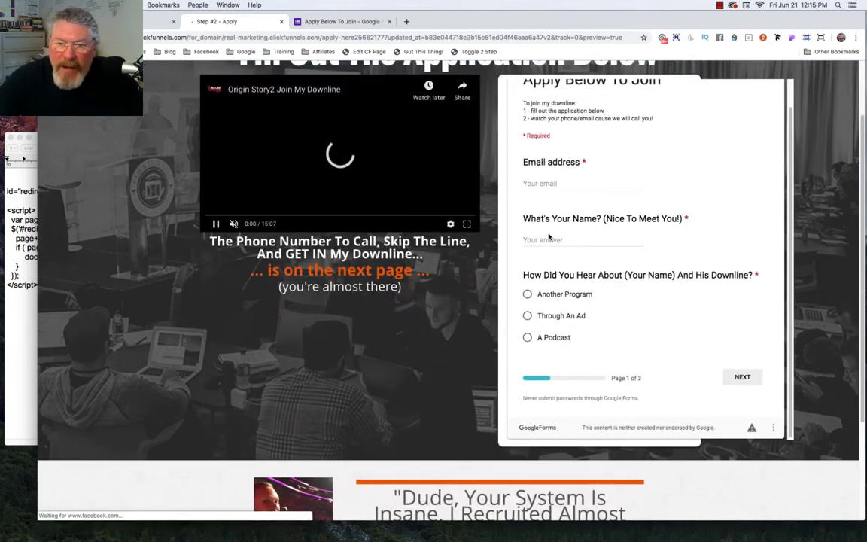
click(561, 185)
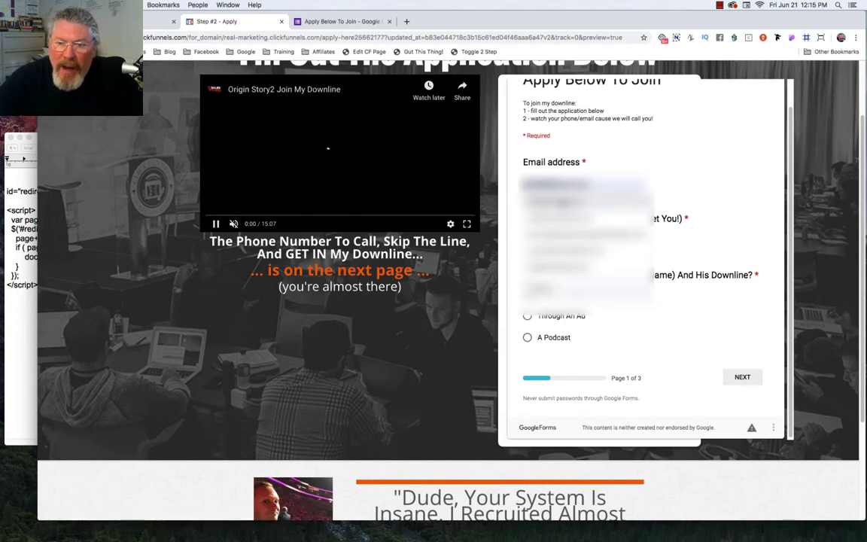
click(572, 201)
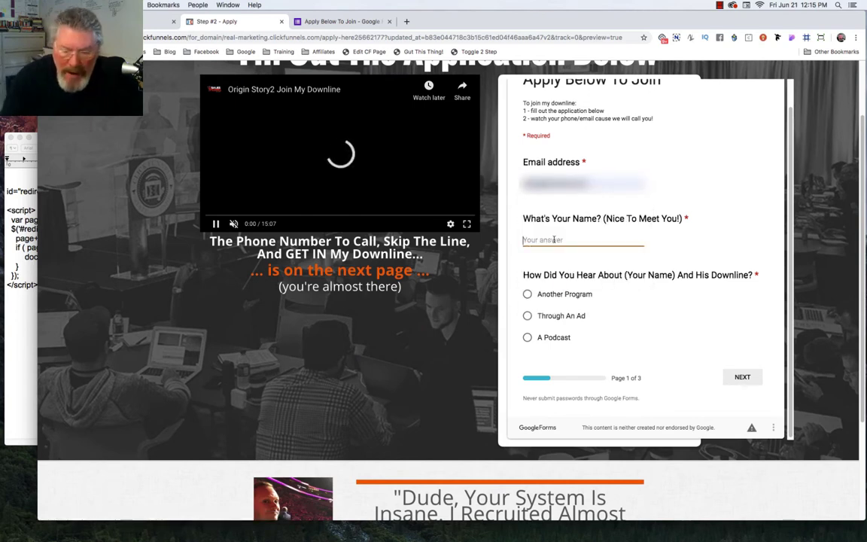
text(Dan)
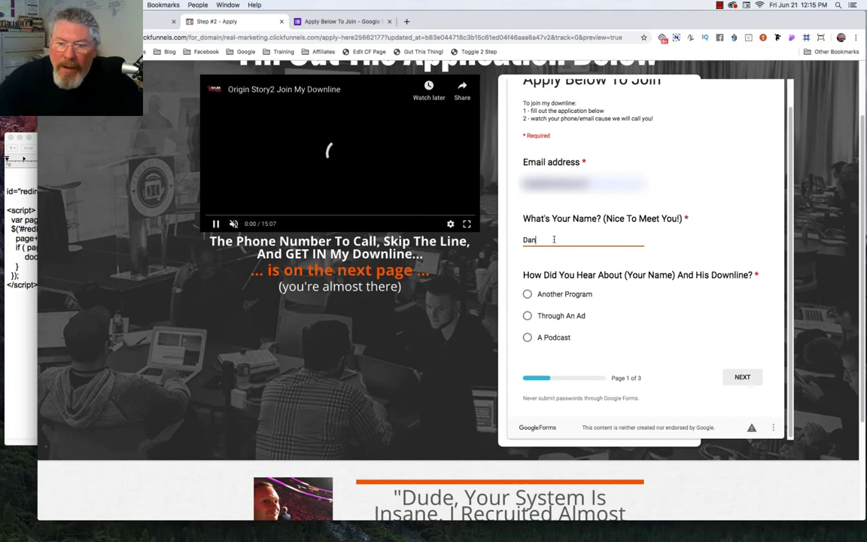
click(527, 294)
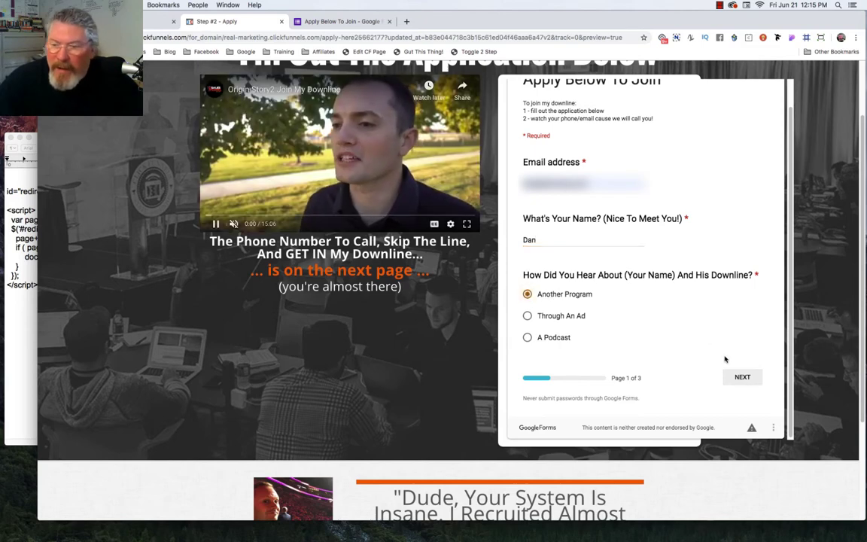
Step: Choose Option 1 on the form's second and third pages, then submit it
click(740, 377)
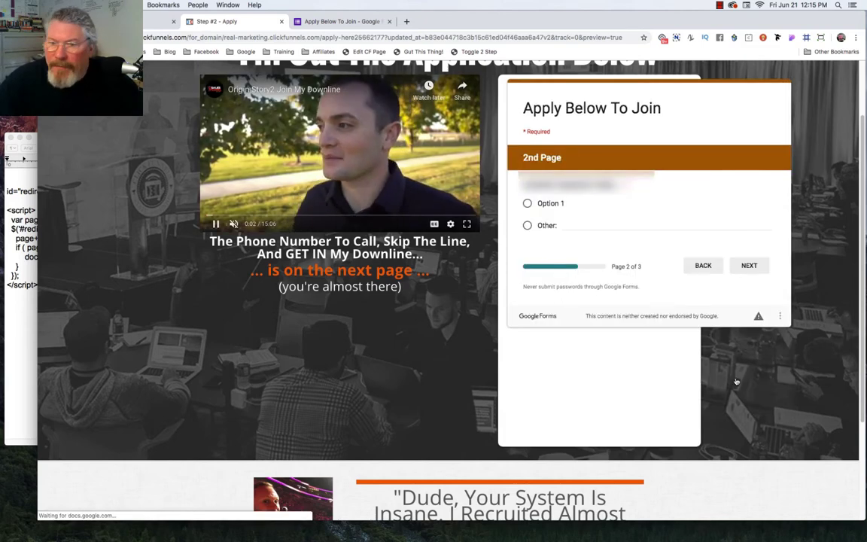
click(552, 203)
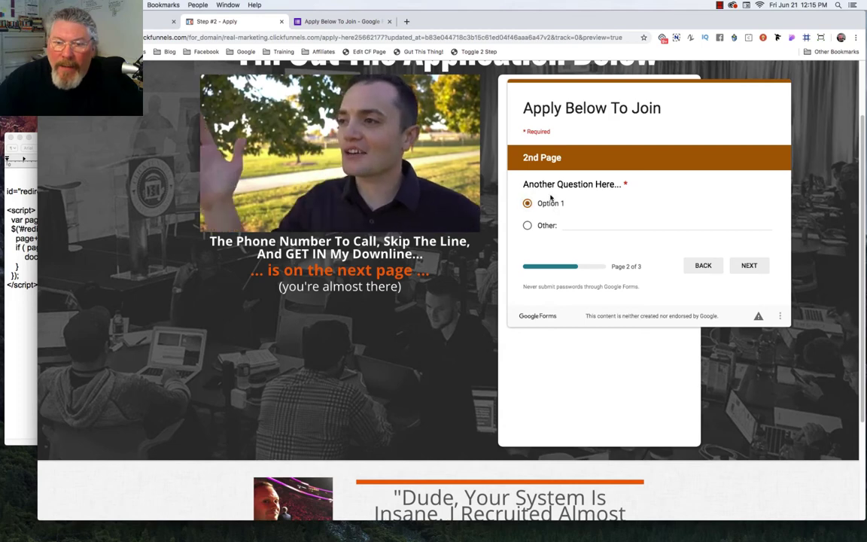
click(749, 267)
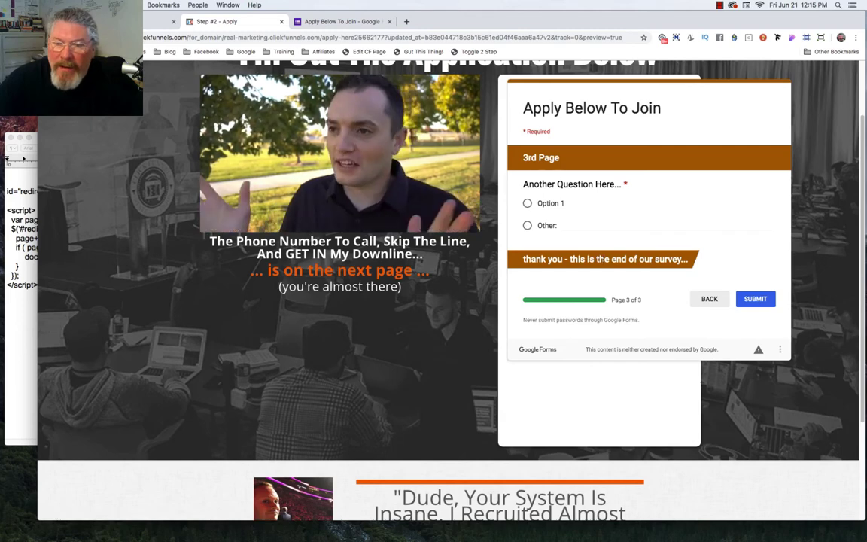
click(527, 204)
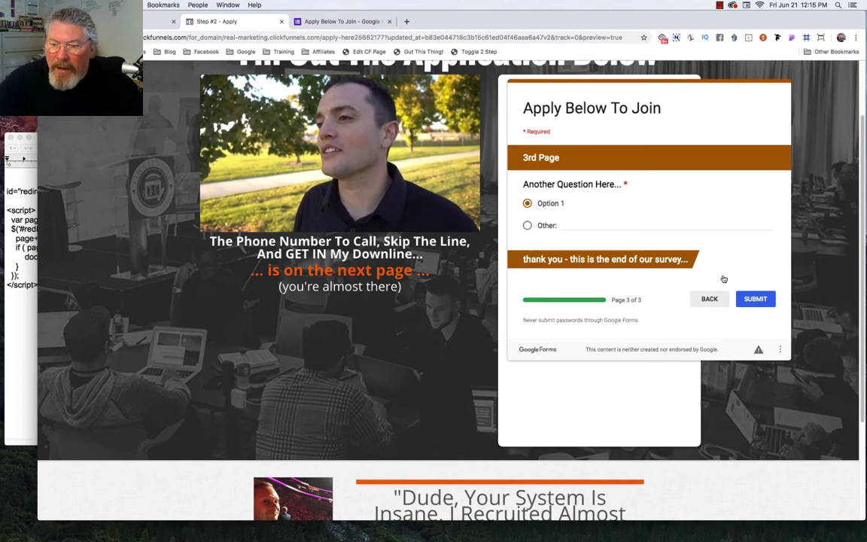
click(755, 299)
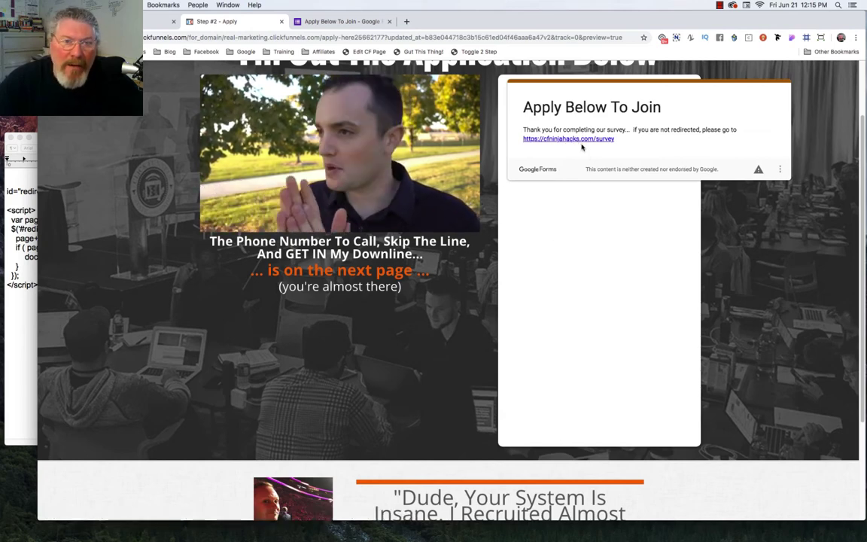
Step: Paste the saved redirect script below the iframe code in the custom code editor
mouse_move(286, 89)
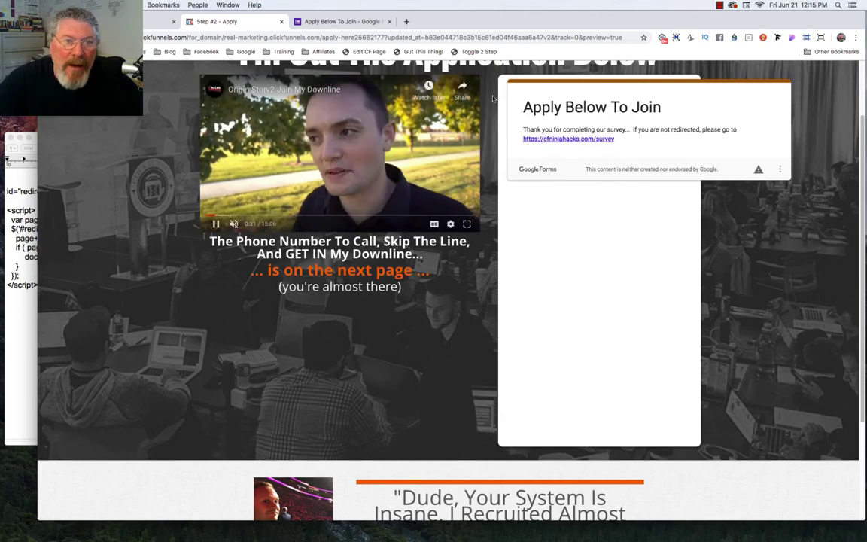
click(154, 21)
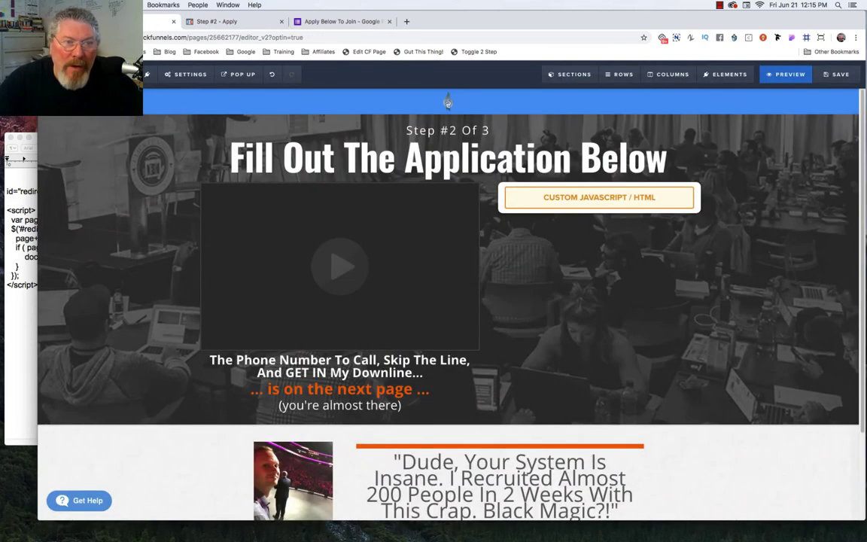
click(606, 200)
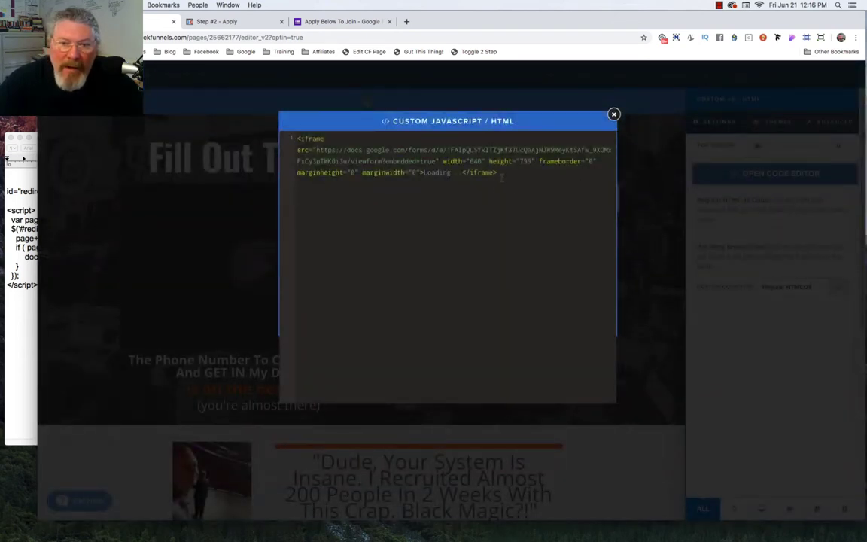
click(503, 172)
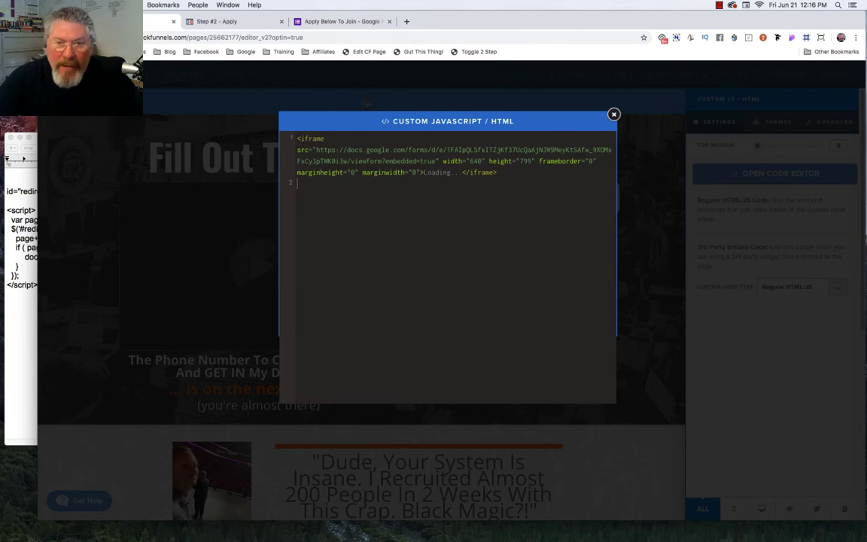
click(18, 284)
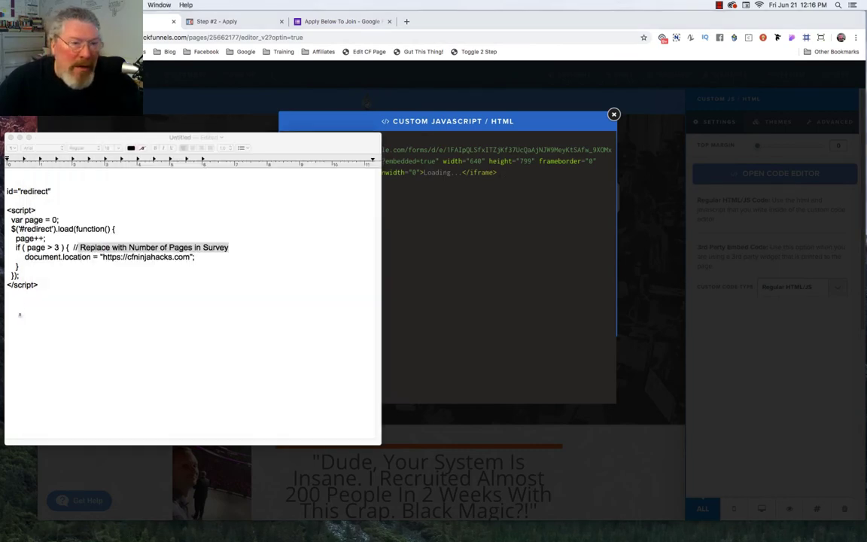
drag(39, 285, 6, 207)
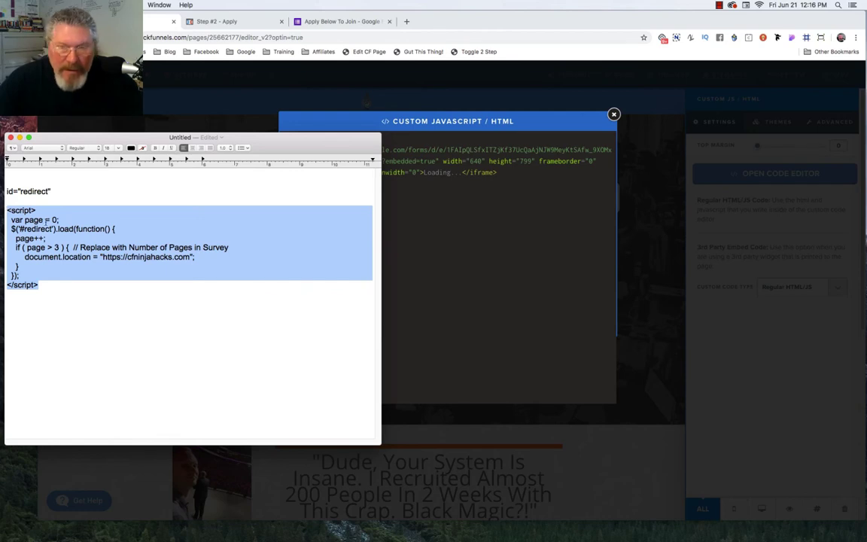
click(425, 220)
key(super+v)
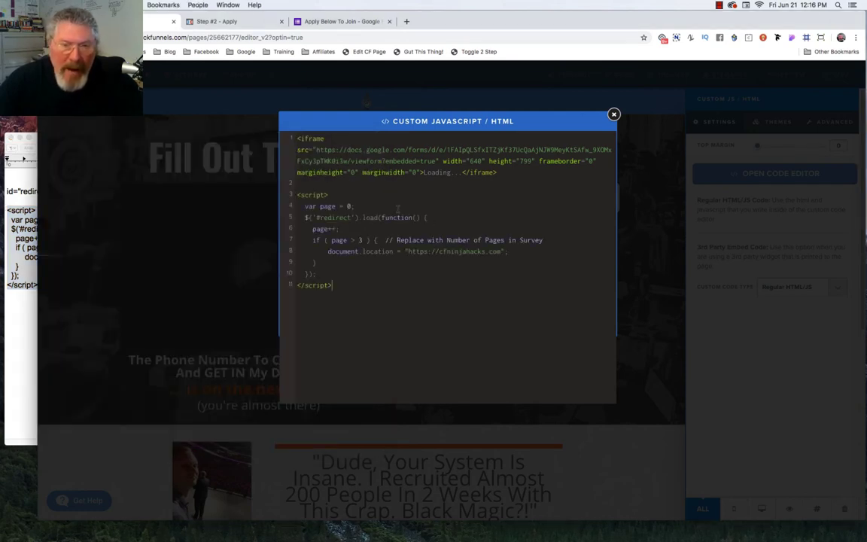
Step: Add the id="redirect" attribute to the form's iframe tag
click(23, 177)
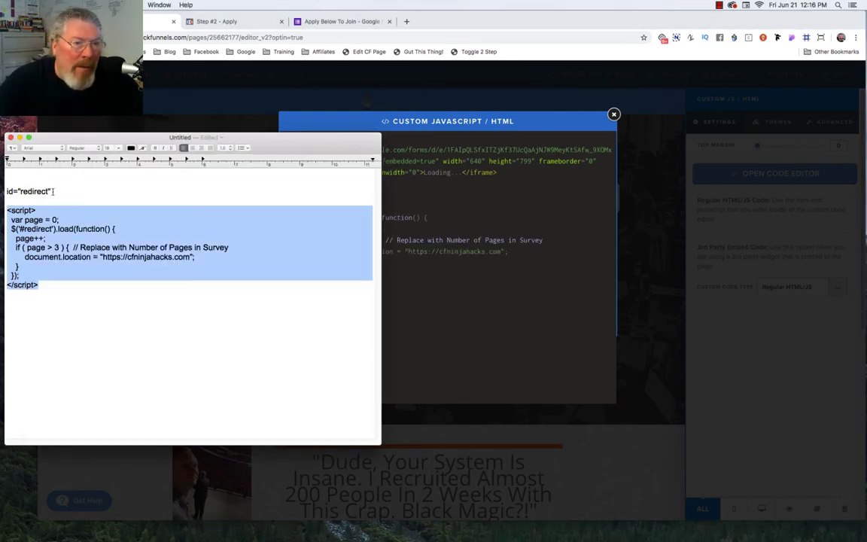
drag(50, 192, 6, 193)
key(super+c)
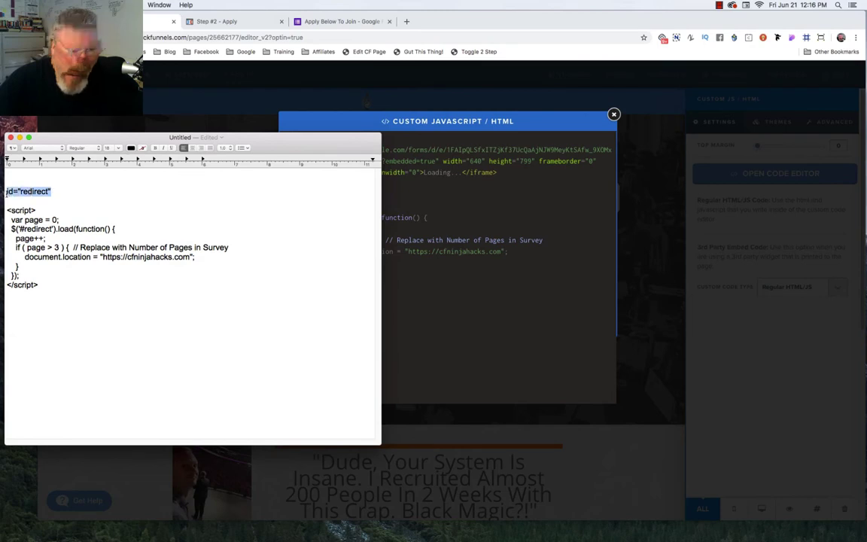
click(382, 169)
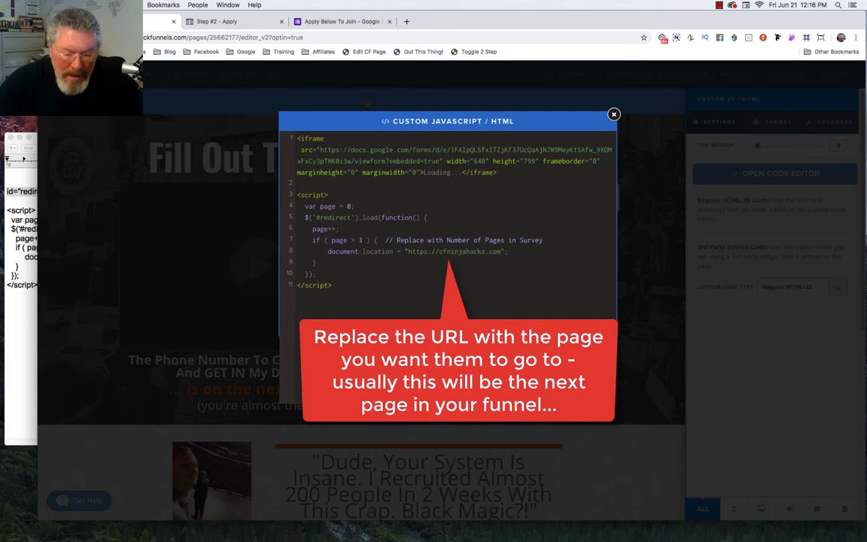
key(super+v)
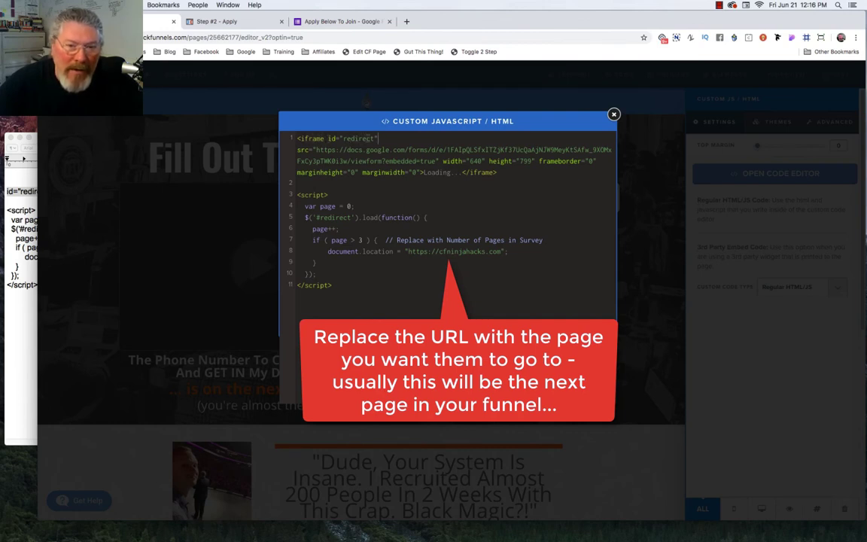
Step: Review the iframe's redirect id and the script's 3-page count, then close the editor and save
click(378, 138)
click(392, 218)
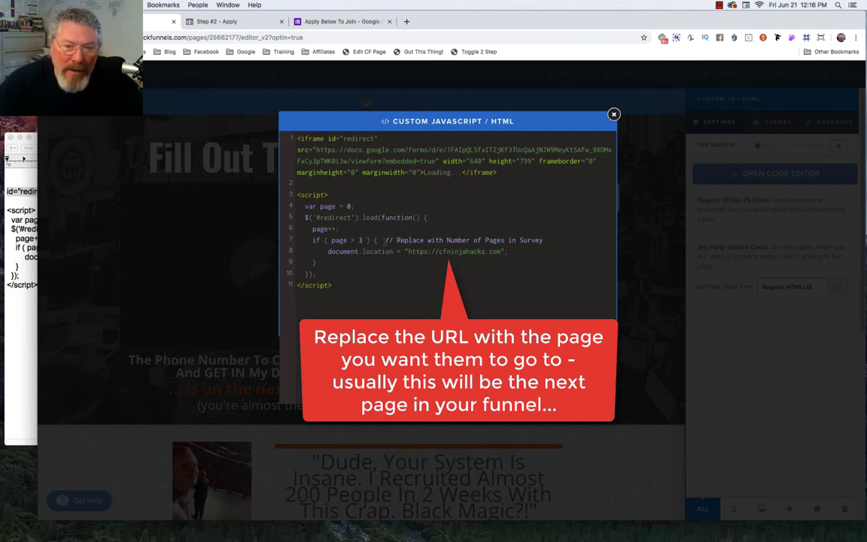
drag(396, 240, 551, 242)
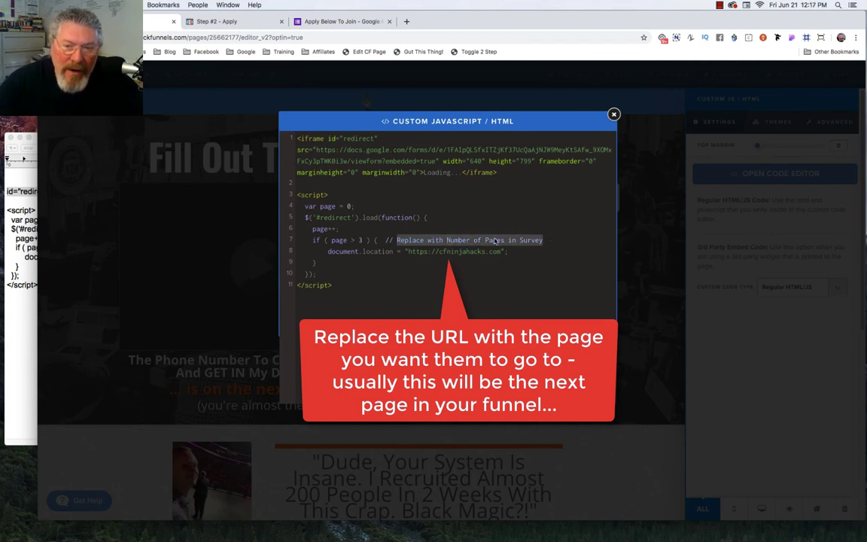
click(446, 223)
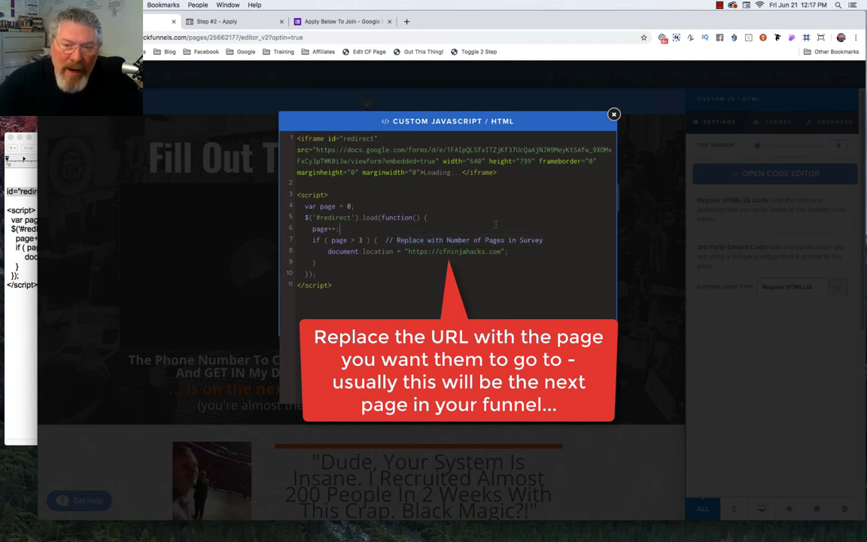
double_click(359, 240)
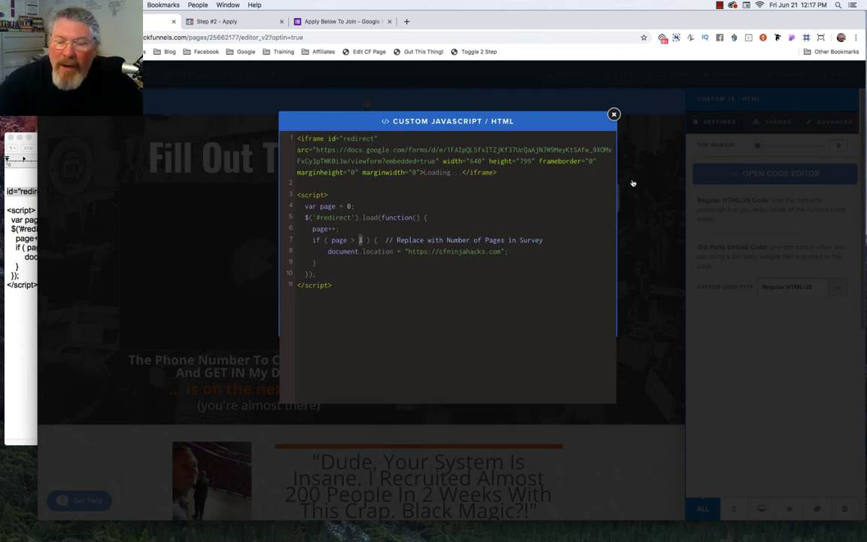
click(613, 115)
click(841, 75)
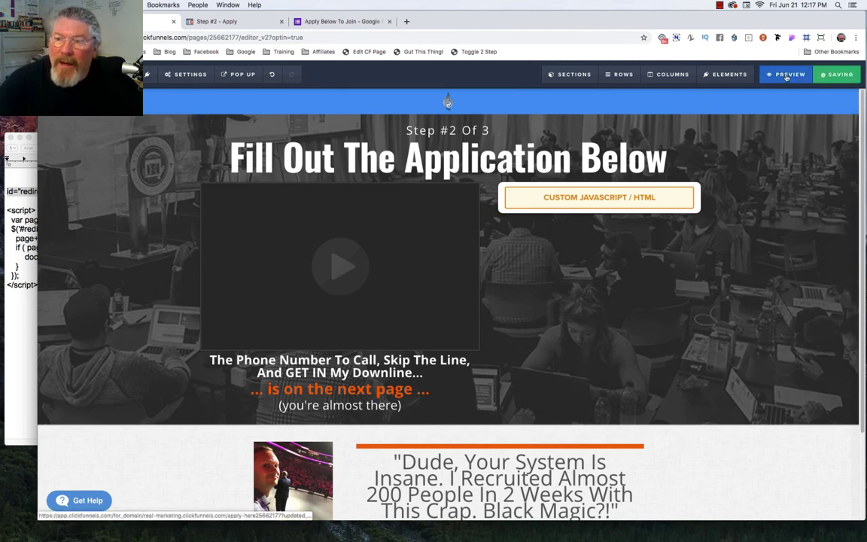
Step: Preview the page and fill in the email, name and Another Program answer
click(785, 75)
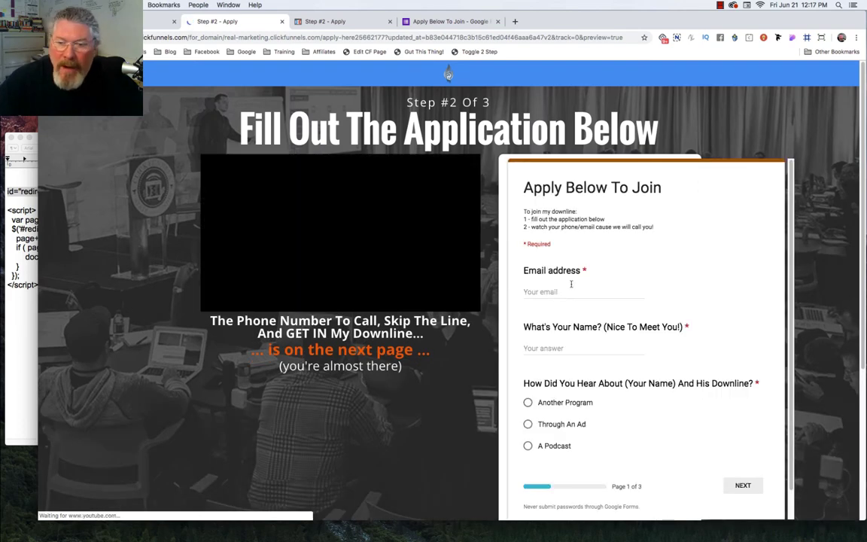
click(571, 283)
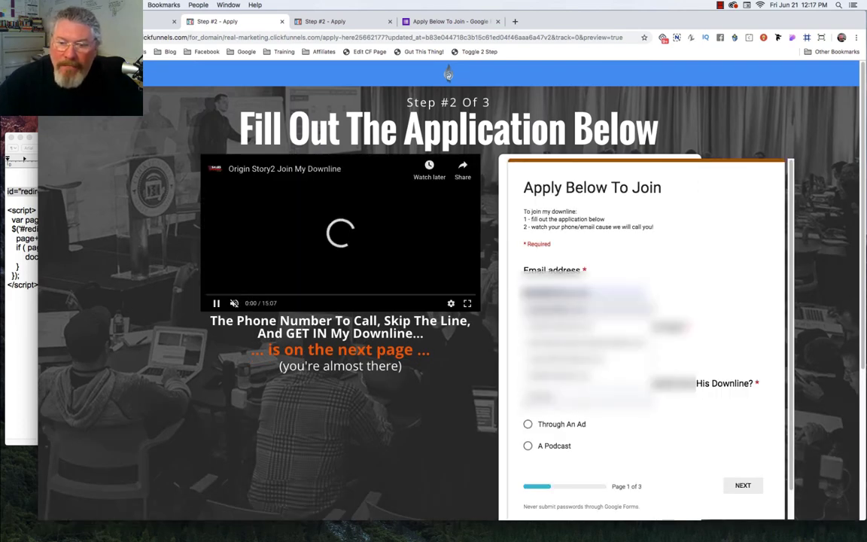
key(Tab)
text(Dan)
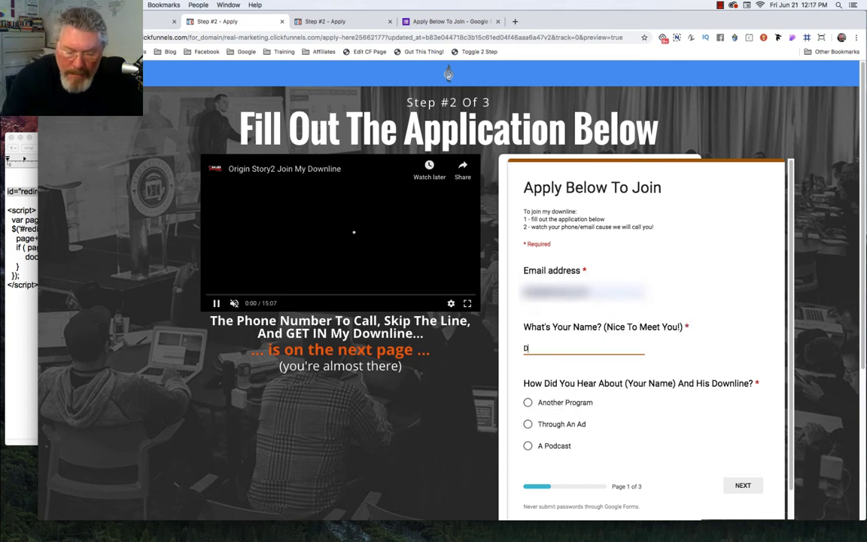
click(529, 403)
Step: Advance through the form, choosing Option 1 on pages 2 and 3
click(742, 485)
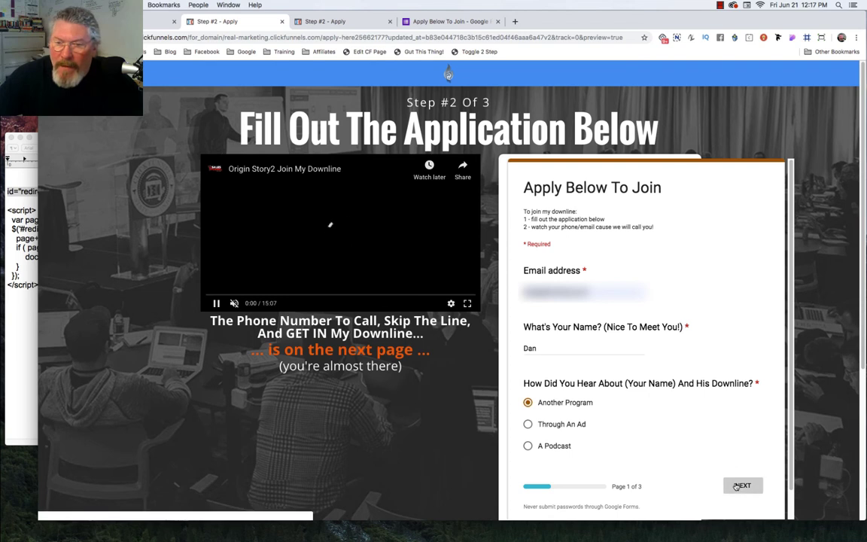
click(534, 283)
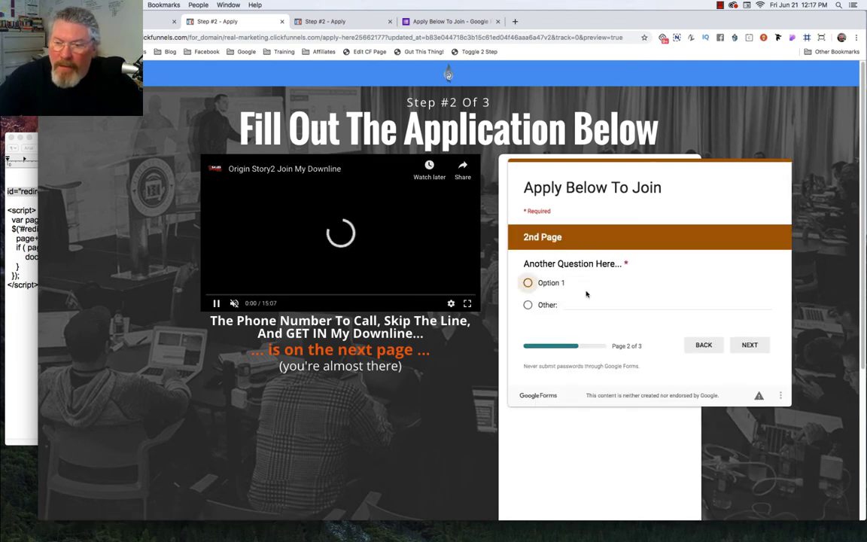
click(753, 345)
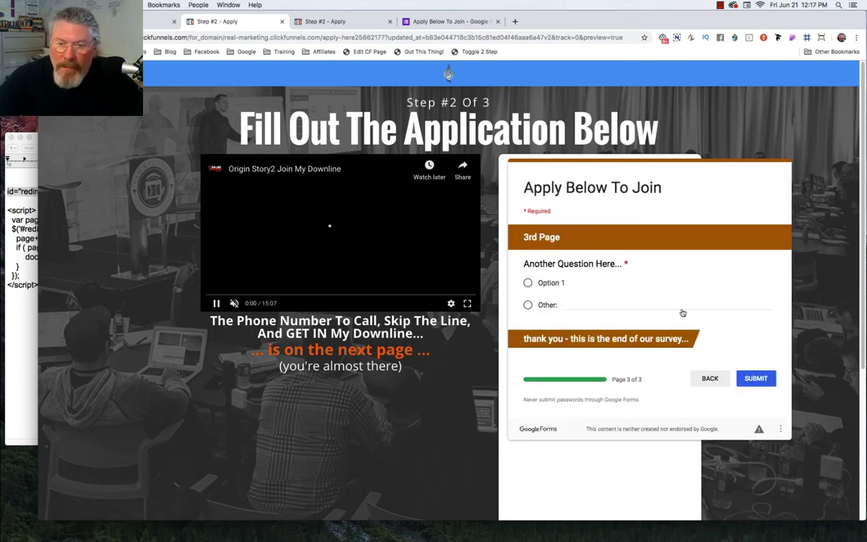
click(557, 285)
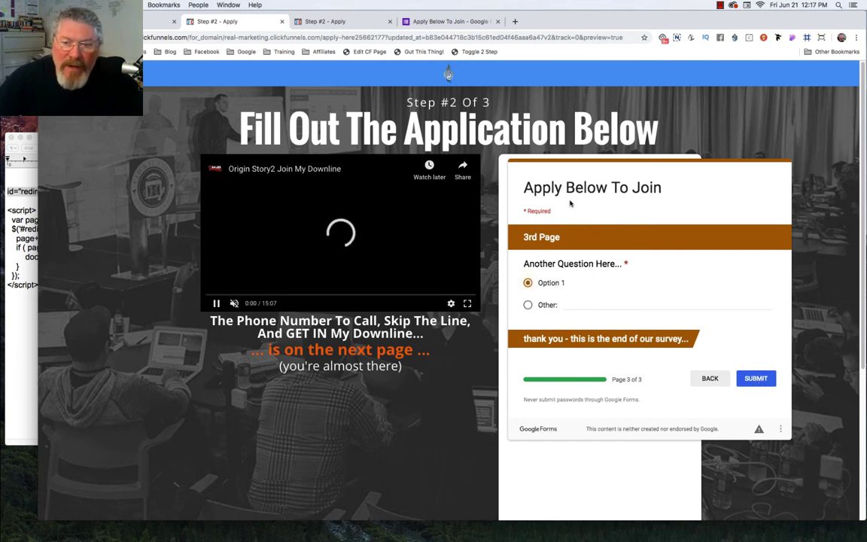
Step: Submit the form, see it redirect to the cfninjahacks.com free-course page, then return to the editor
click(748, 379)
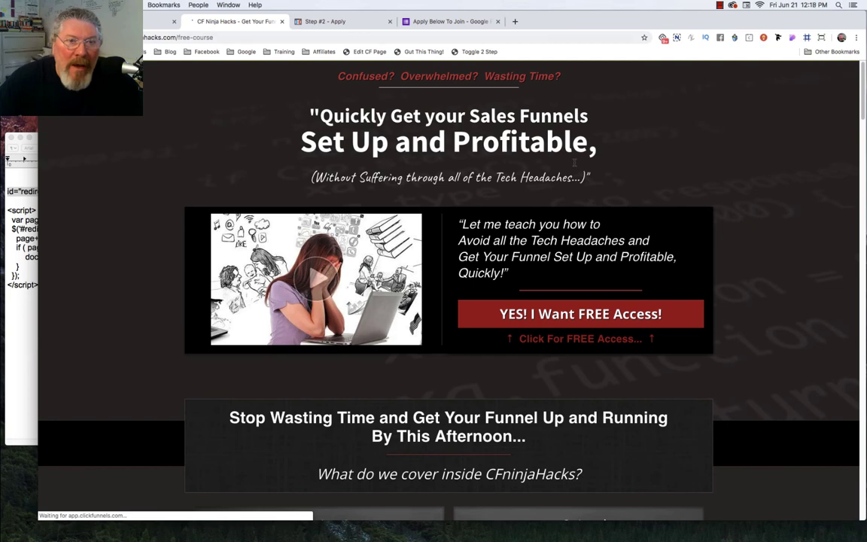
key(super+bracketleft)
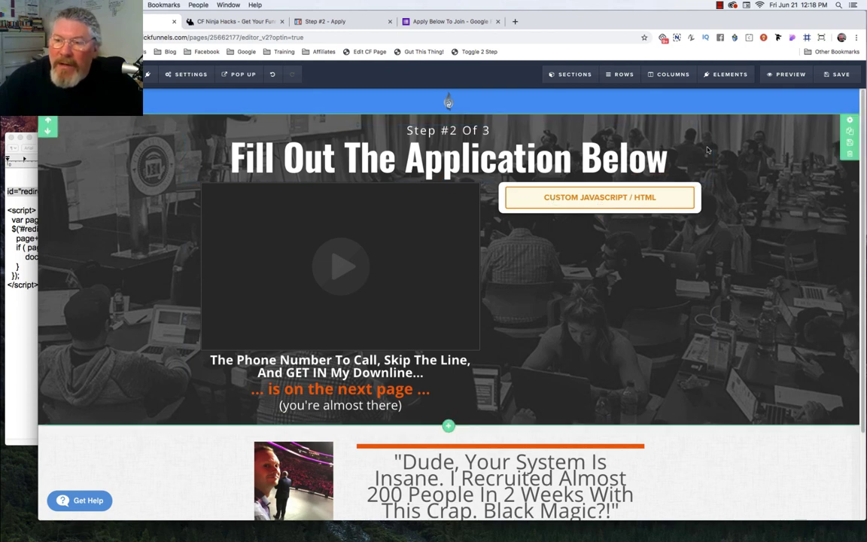
Step: Reopen the custom code editor and highlight the redirect script, its 3-page count and id="redirect"
click(626, 202)
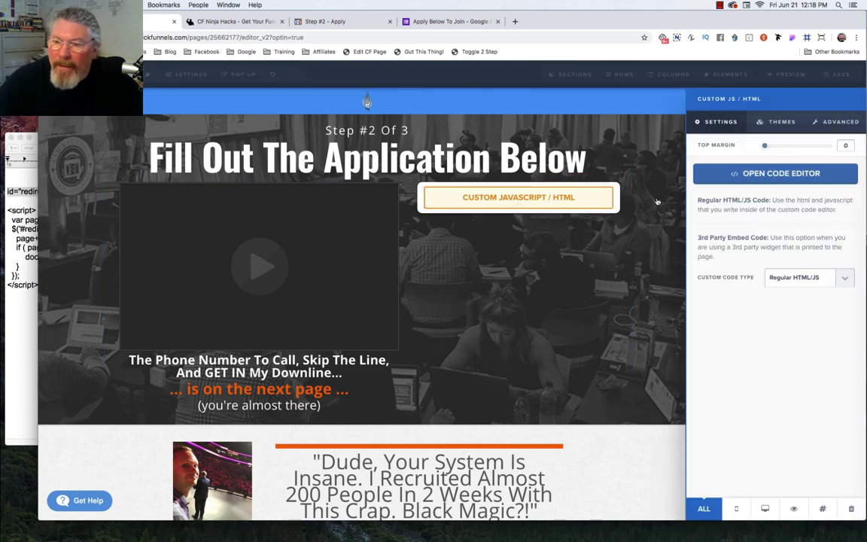
click(753, 177)
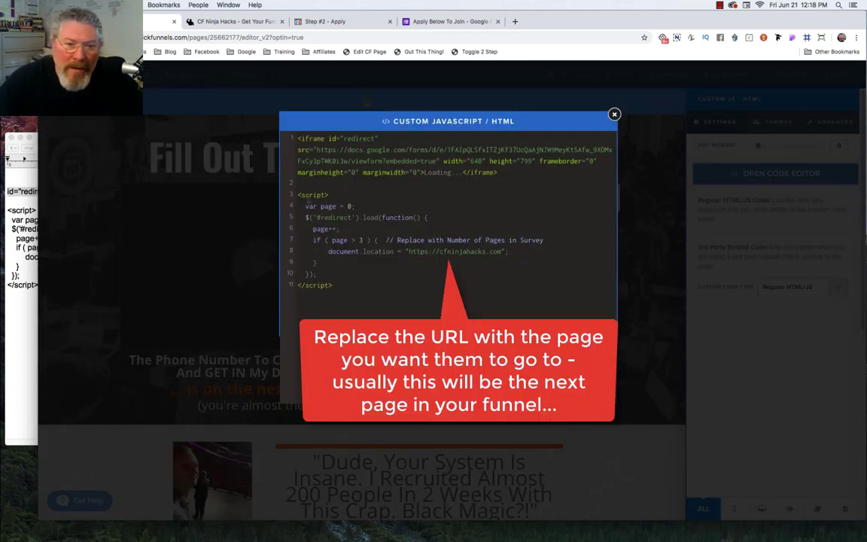
drag(298, 194, 310, 260)
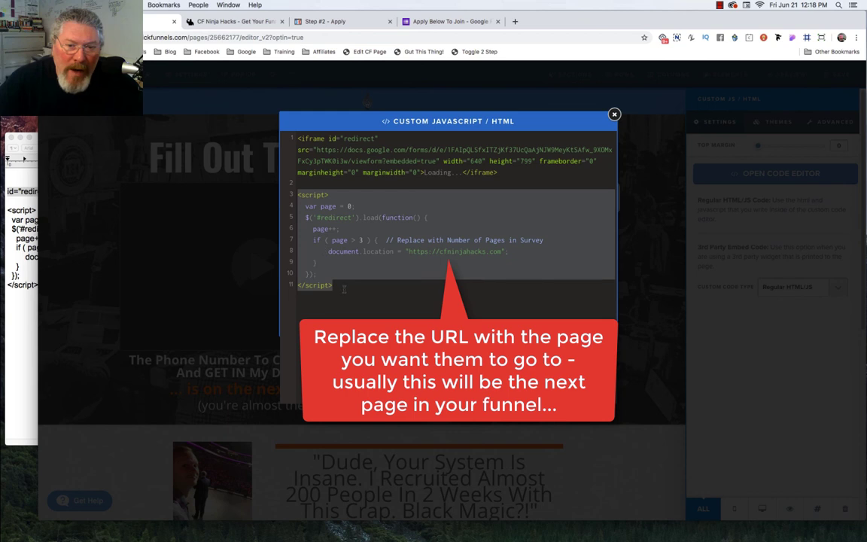
click(318, 275)
double_click(360, 240)
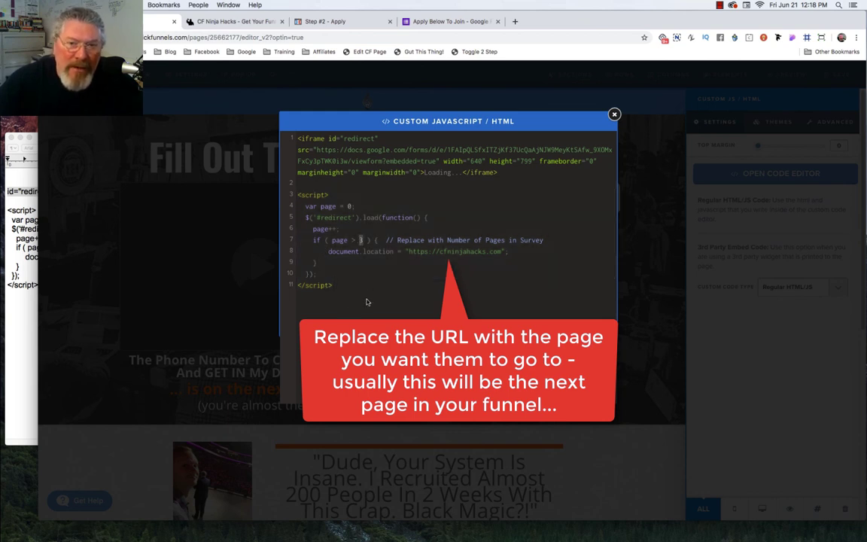
click(397, 172)
drag(329, 139, 380, 139)
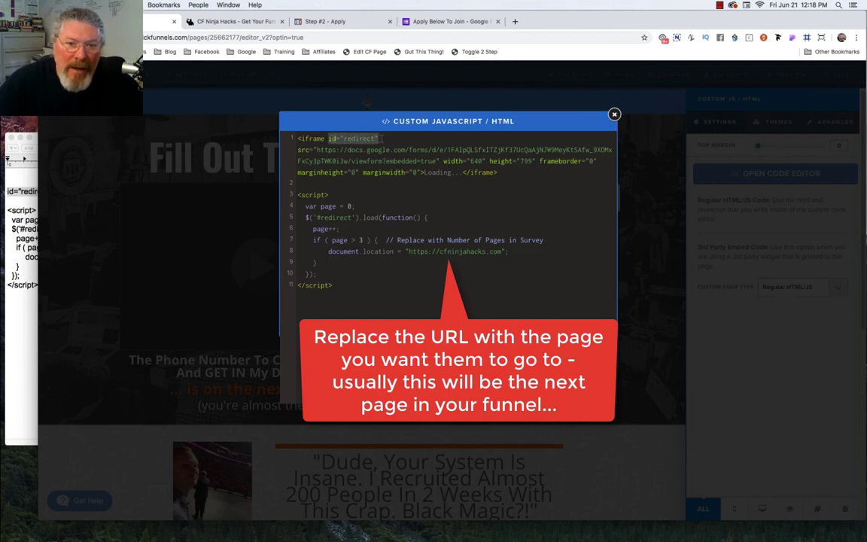
click(349, 293)
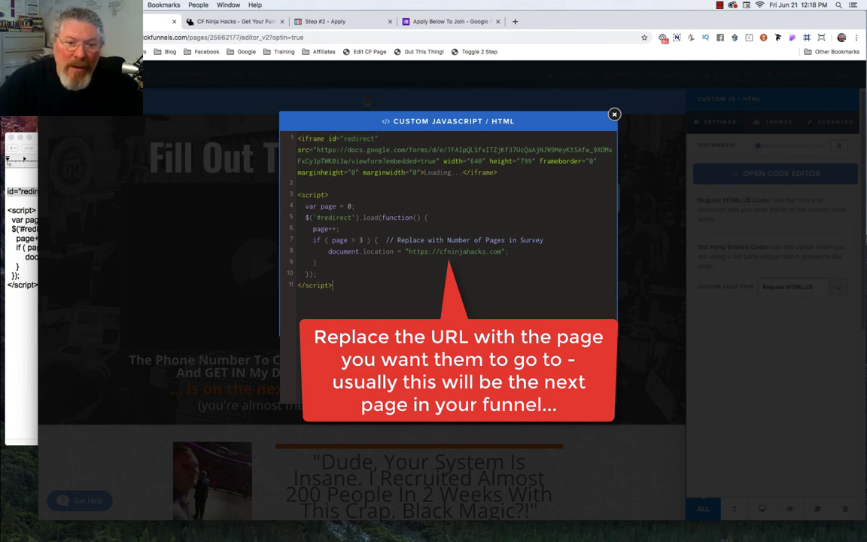